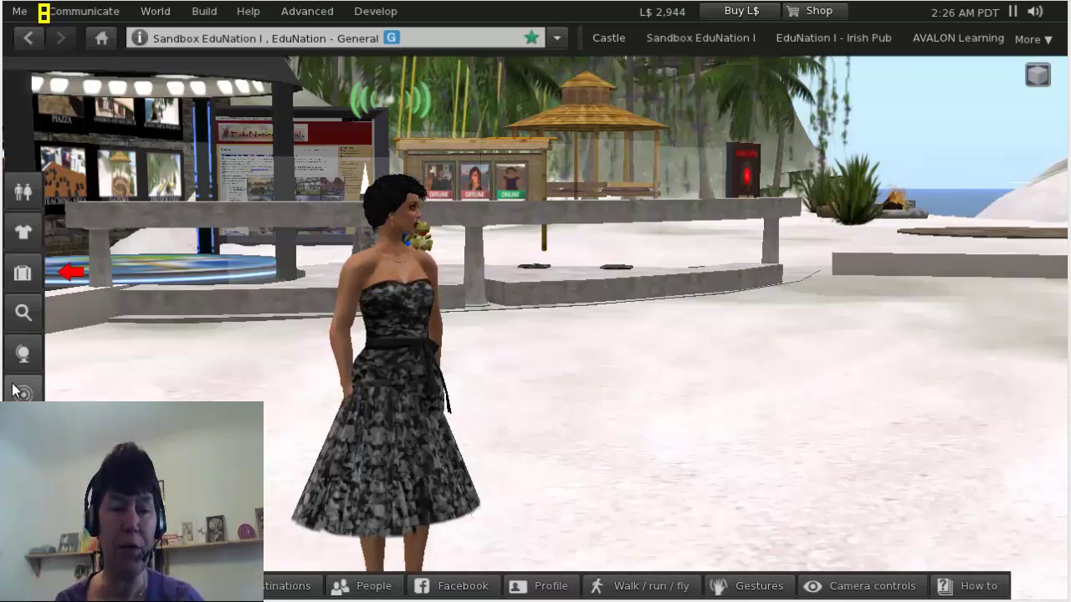
Step: Open the world map and examine the surroundings of the current region, from nearby islands out to the whole grid
click(156, 12)
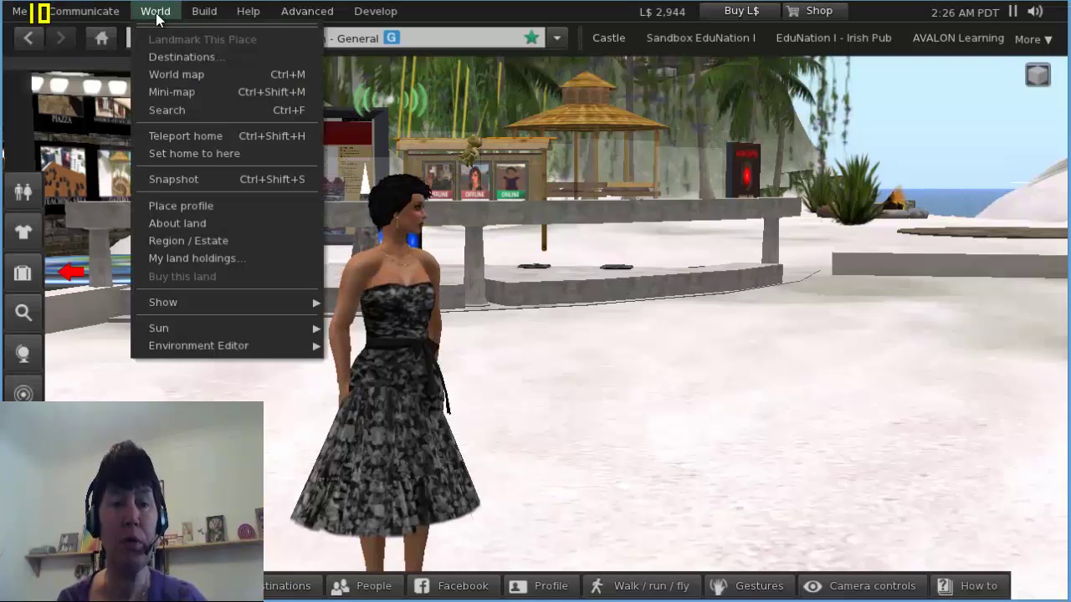
click(180, 75)
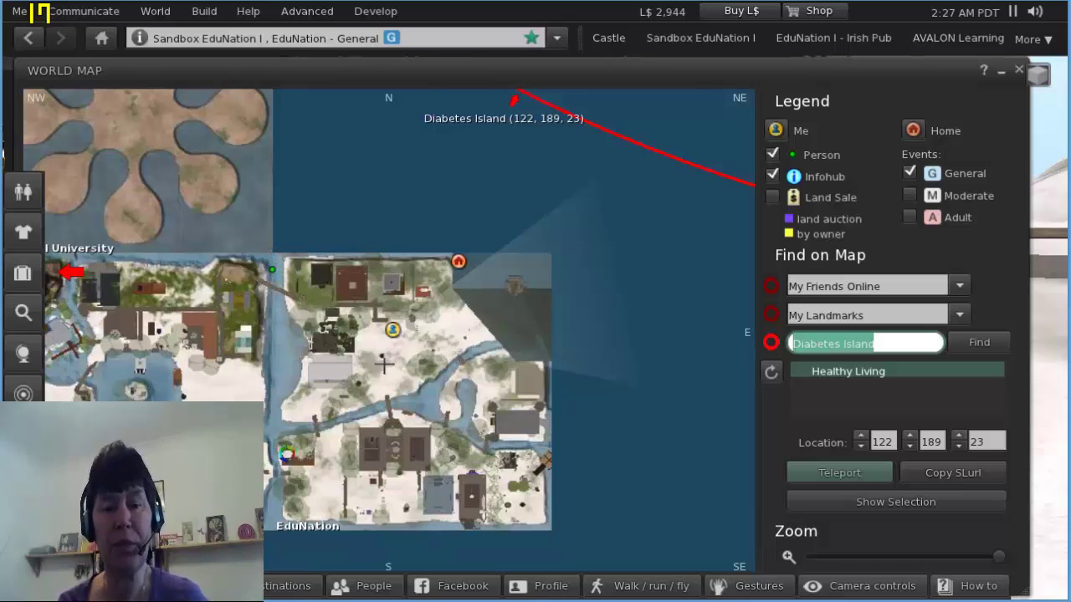
scroll(394, 355, down, 3)
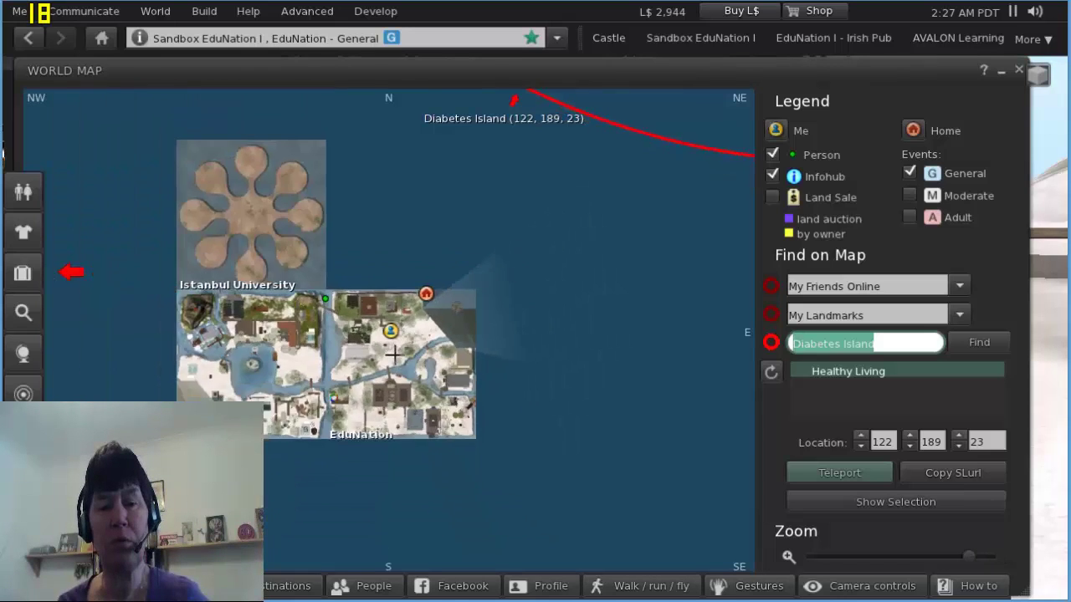
scroll(395, 352, down, 5)
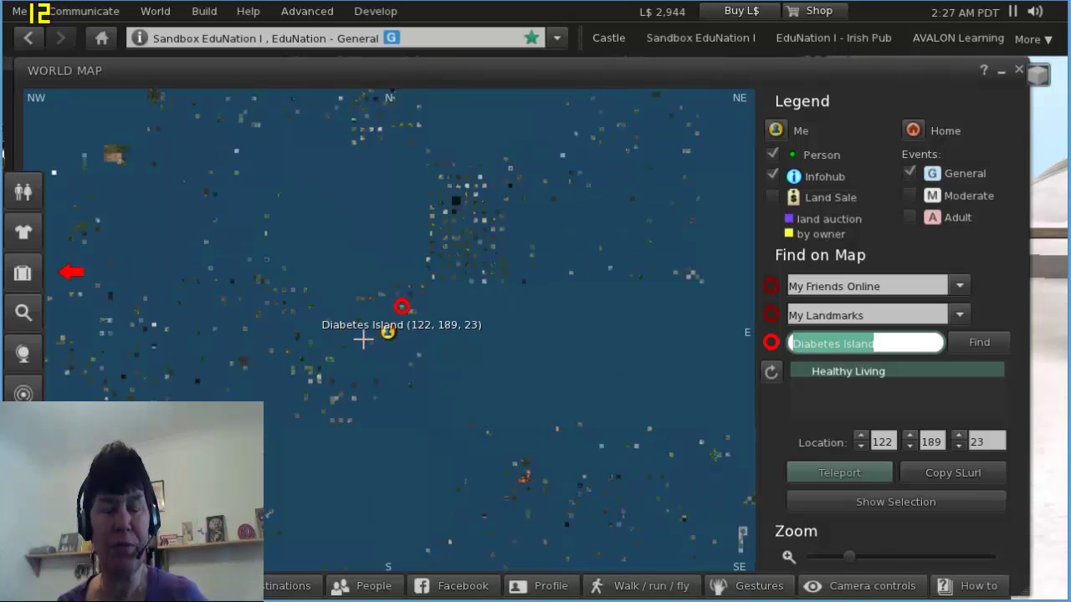
scroll(349, 283, down, 1)
scroll(350, 283, down, 1)
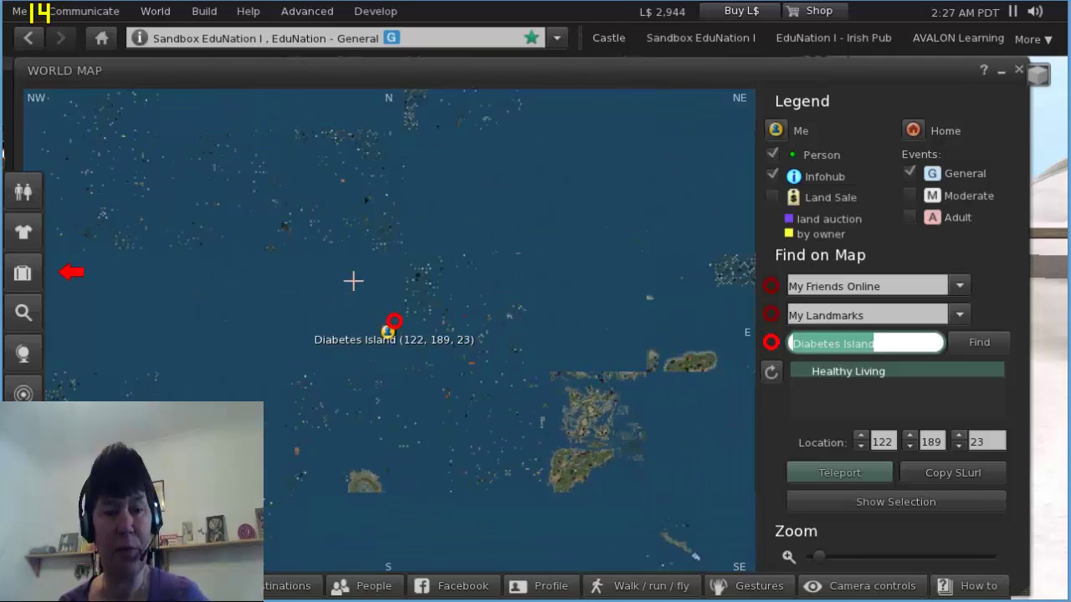
scroll(352, 281, up, 2)
scroll(353, 280, up, 1)
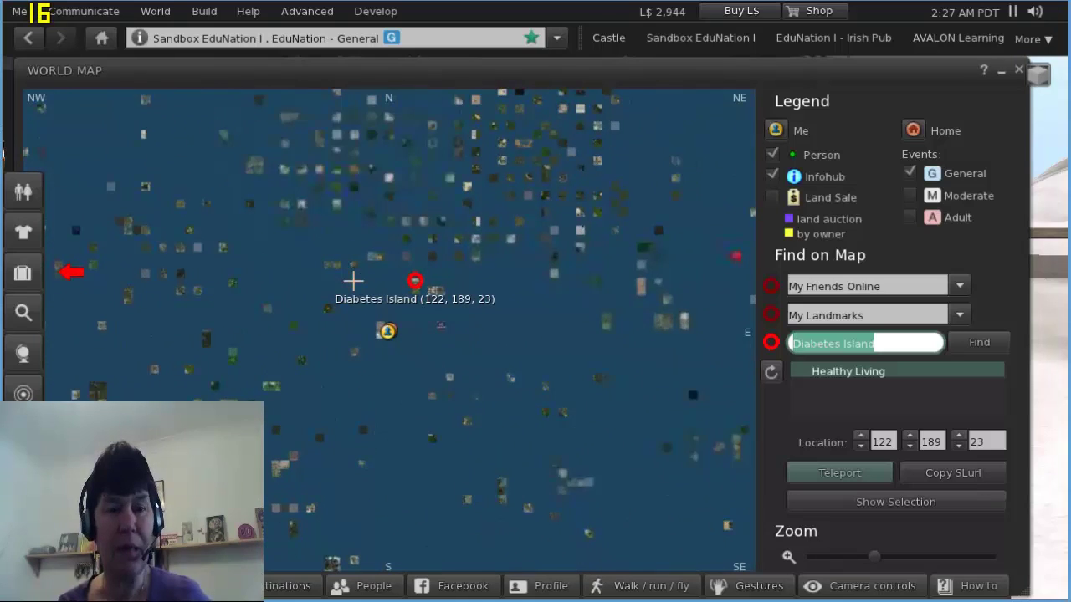
scroll(353, 280, up, 1)
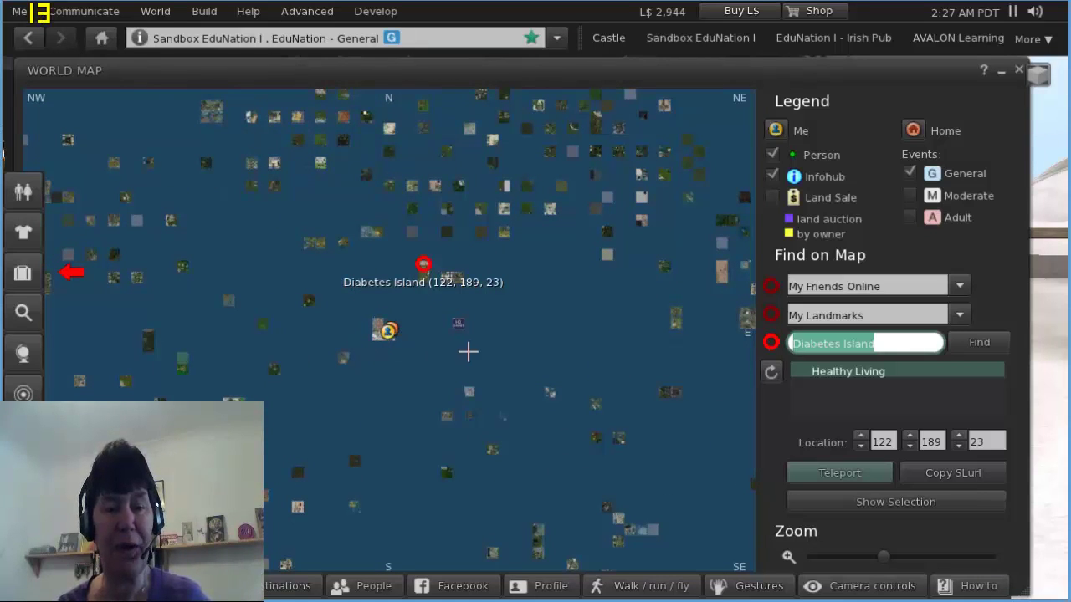
scroll(530, 337, down, 2)
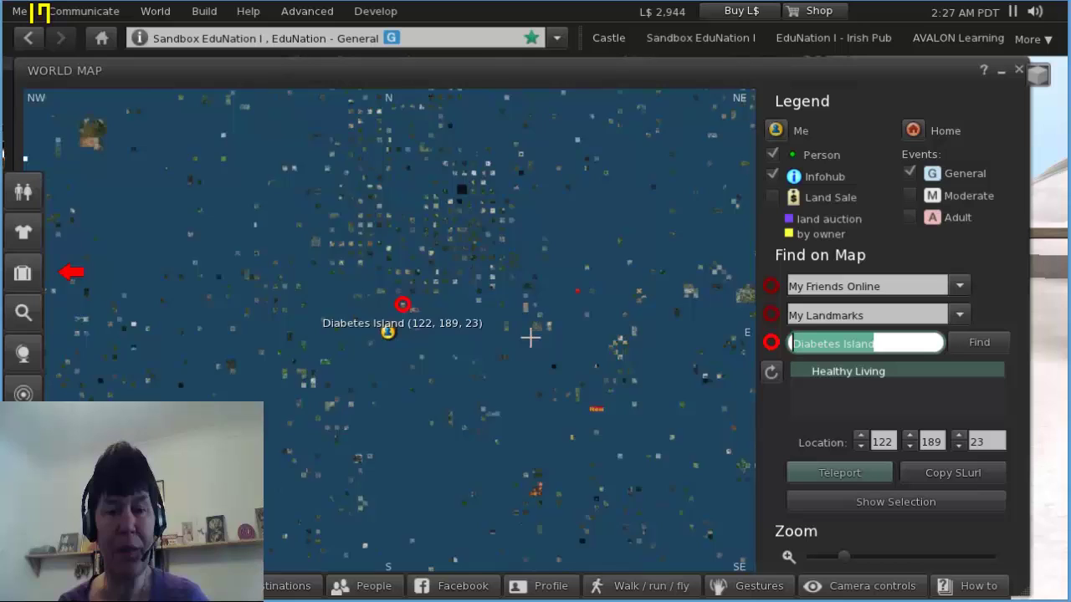
scroll(530, 337, down, 1)
scroll(529, 333, down, 2)
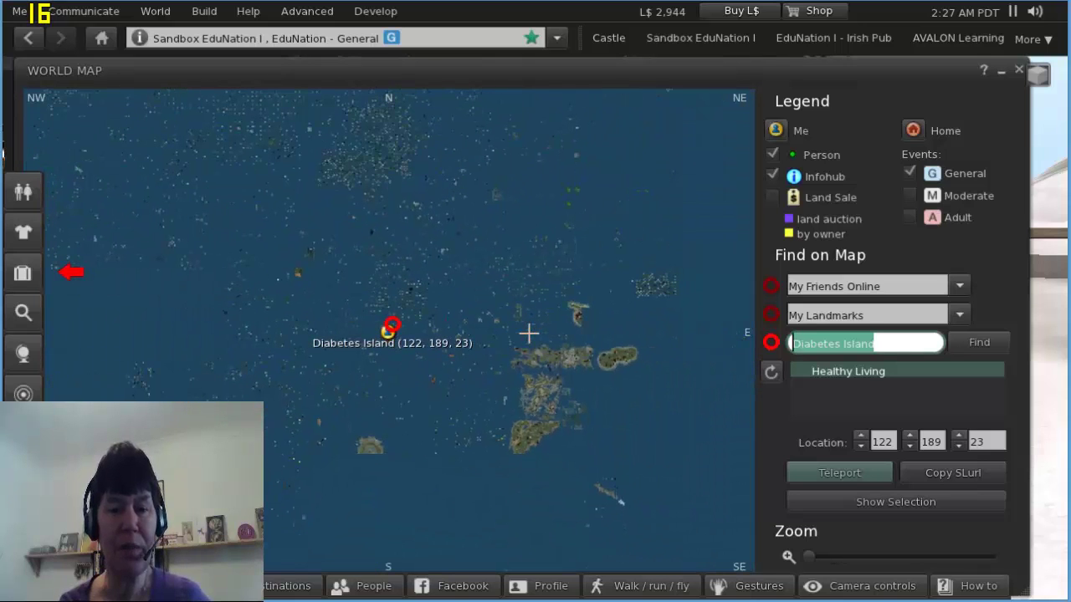
drag(331, 302, 430, 296)
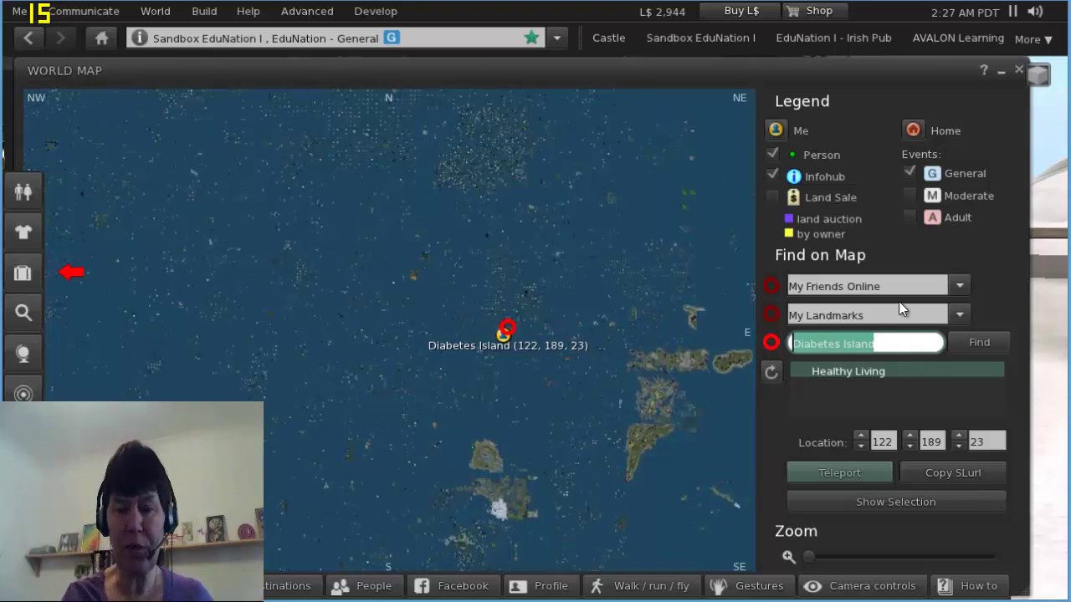
Step: Search the world map for "healthy living" and examine the Healthy Living region up close
key(BackSpace)
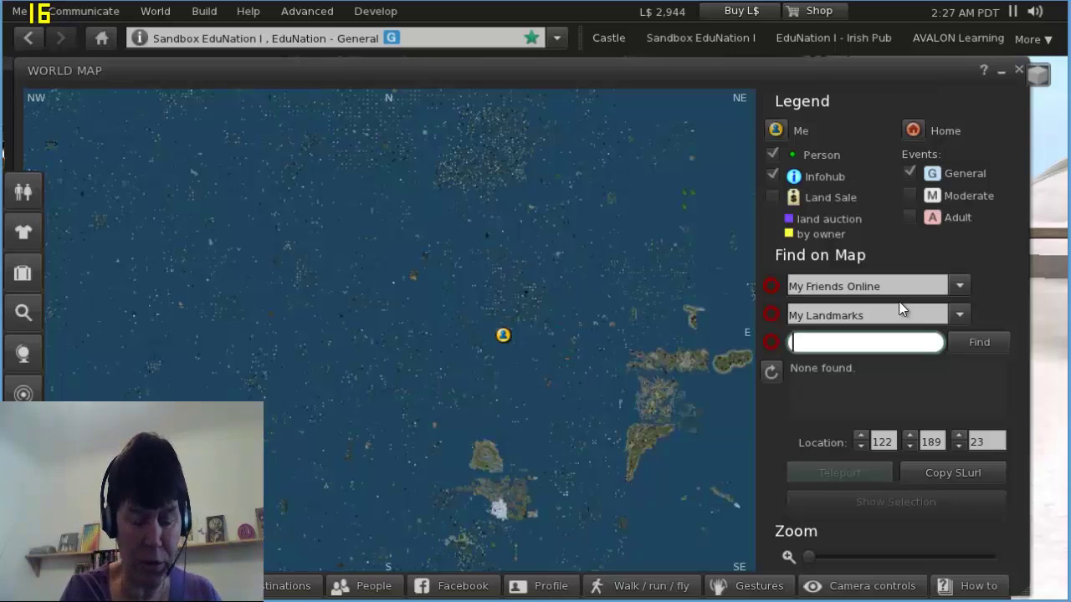
text(health)
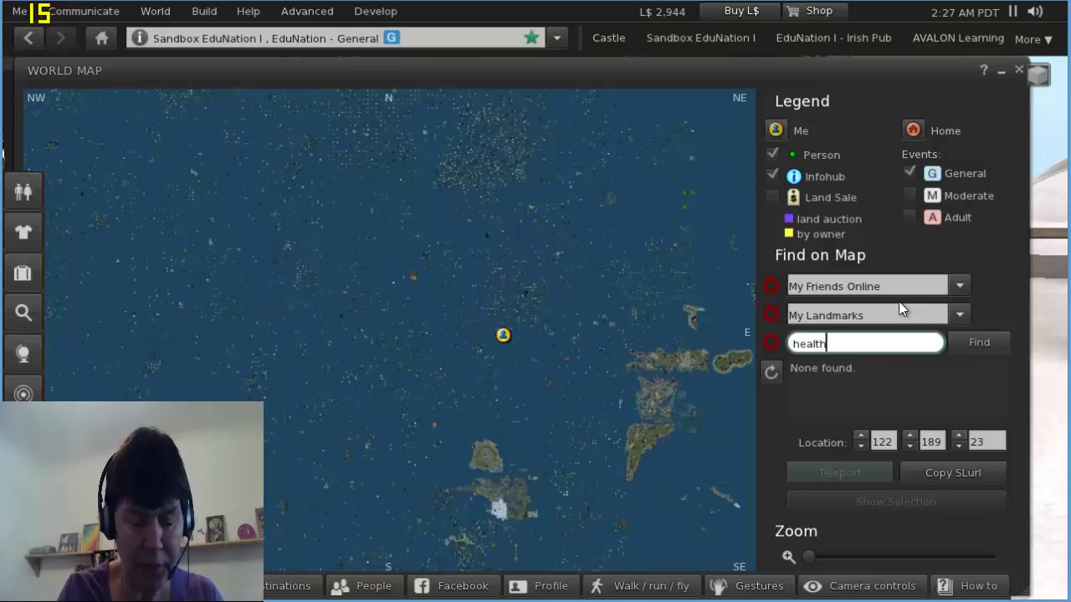
text(y living)
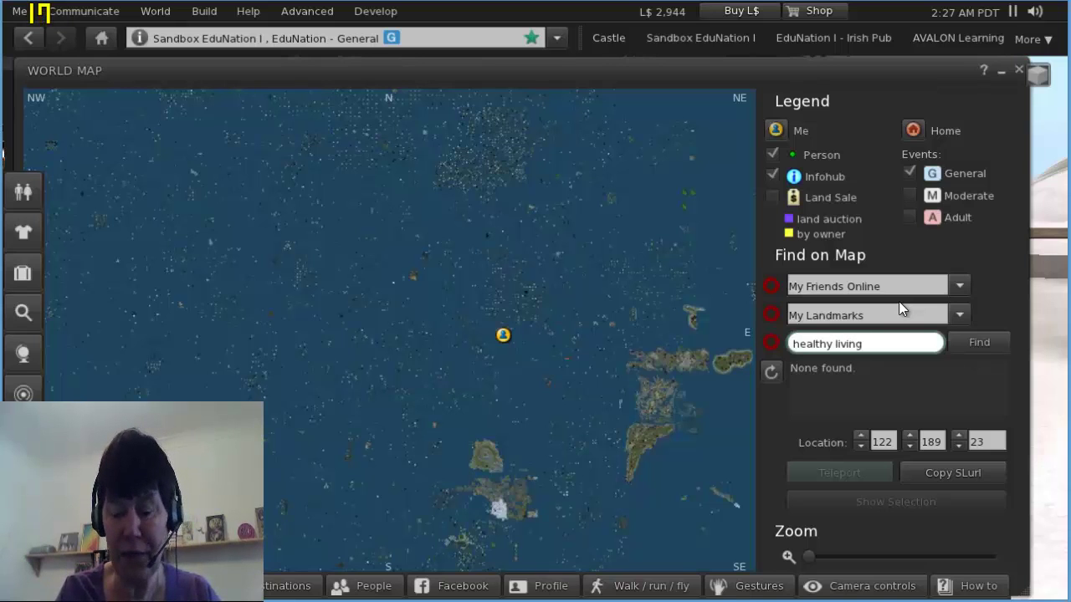
key(Return)
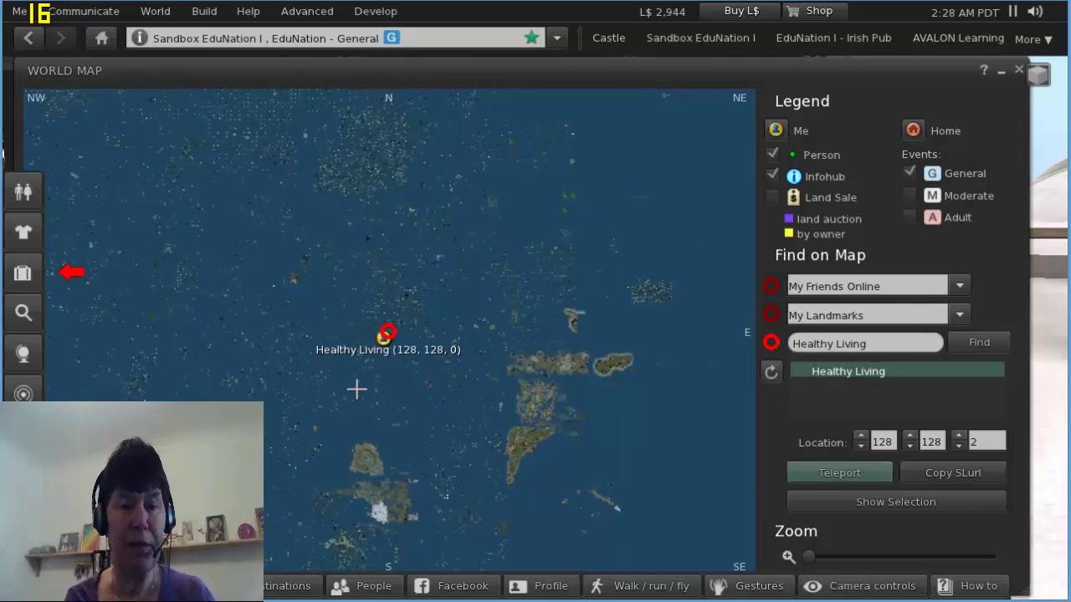
scroll(356, 389, up, 5)
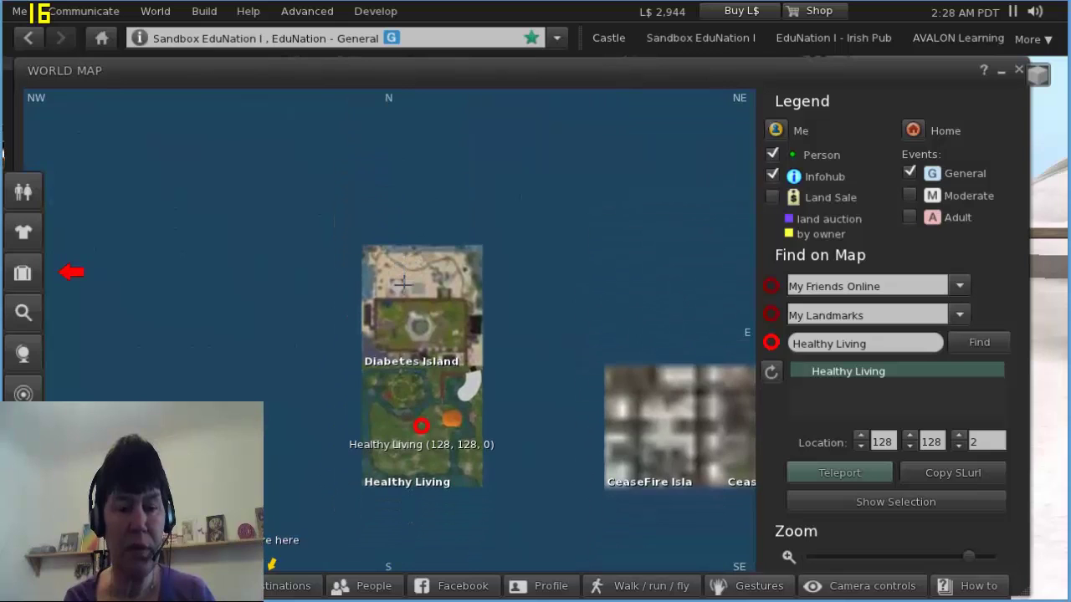
scroll(403, 366, up, 2)
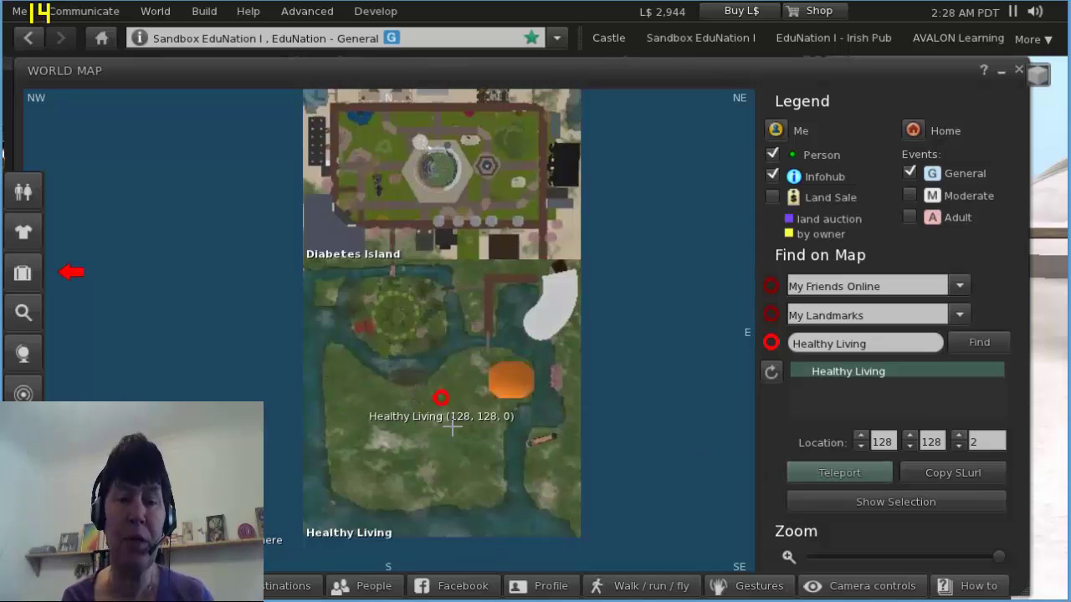
Step: Find "Games island" on the world map and teleport to a spot in the north-east of that region
click(866, 343)
text(games)
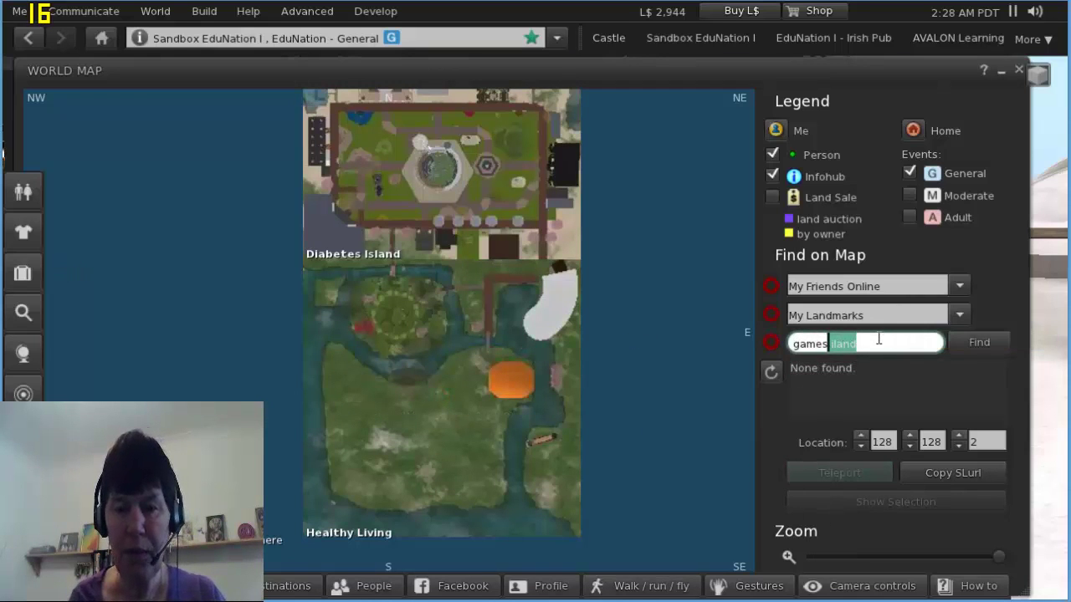
click(878, 342)
drag(878, 341, 775, 345)
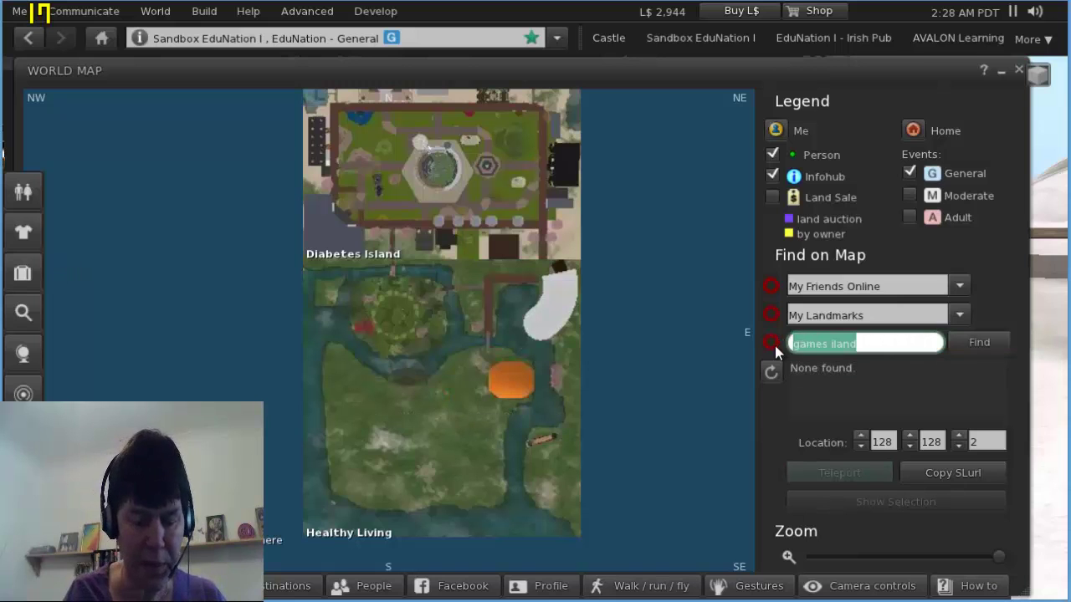
text(Games)
key(Return)
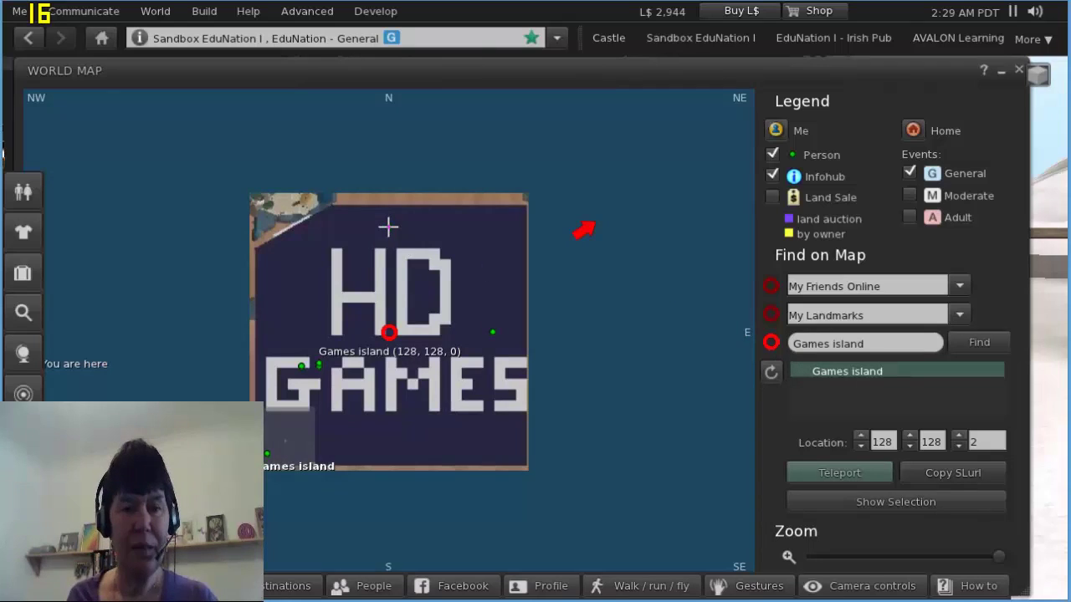
mouse_move(388, 226)
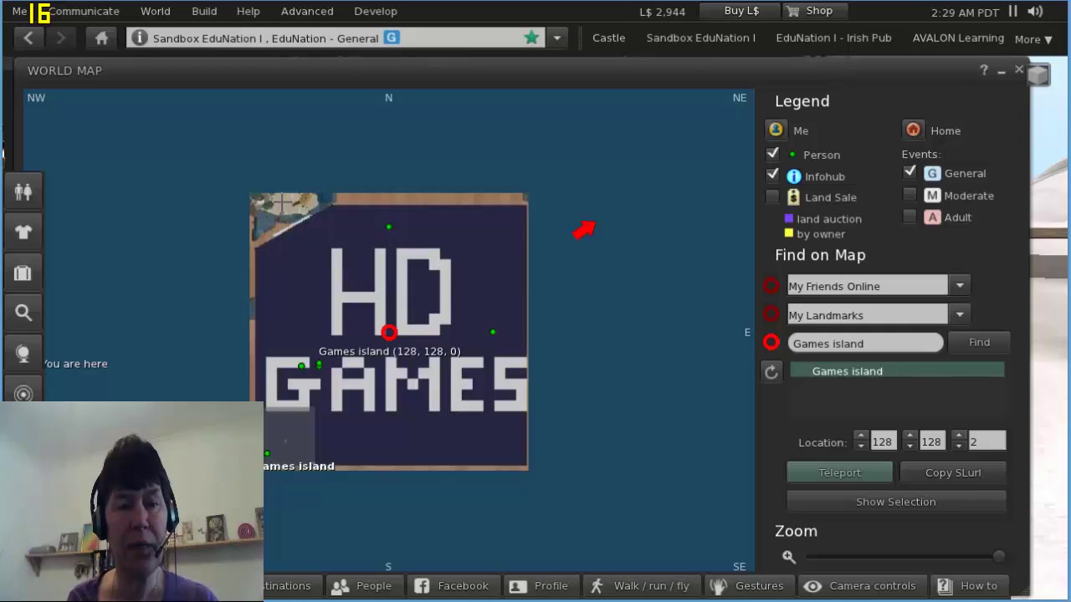
double_click(282, 204)
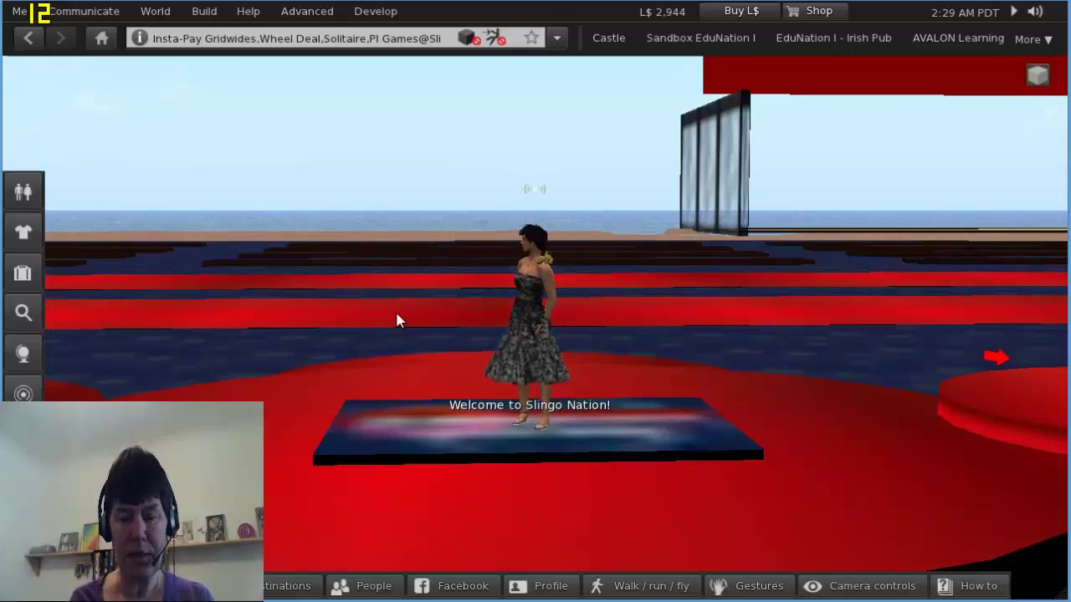
Step: Turn the avatar around on the arrival platform to examine the surroundings at Games island
key(Left)
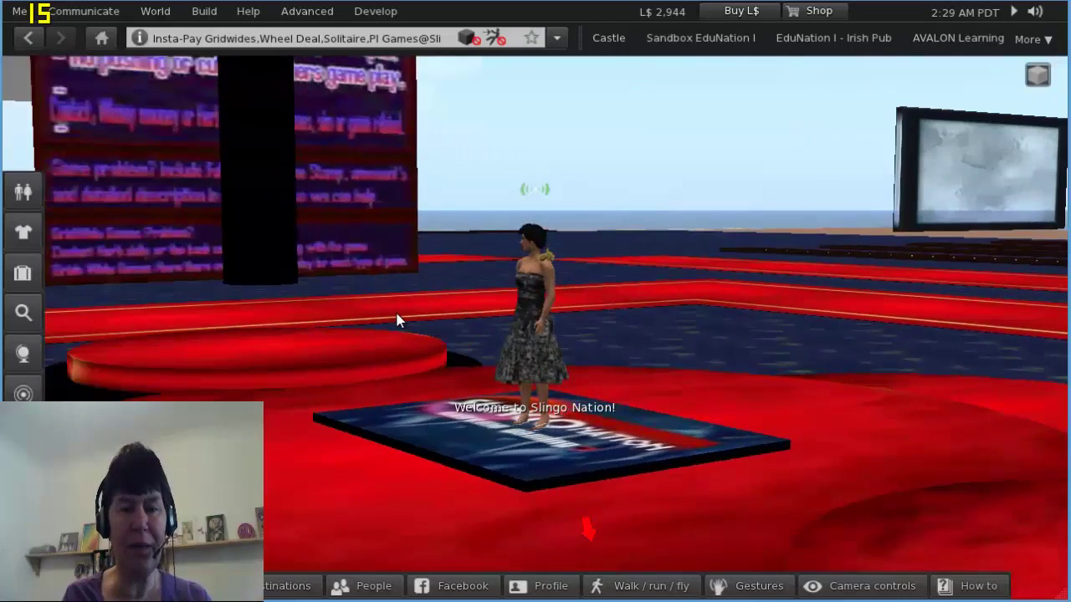
key(Left)
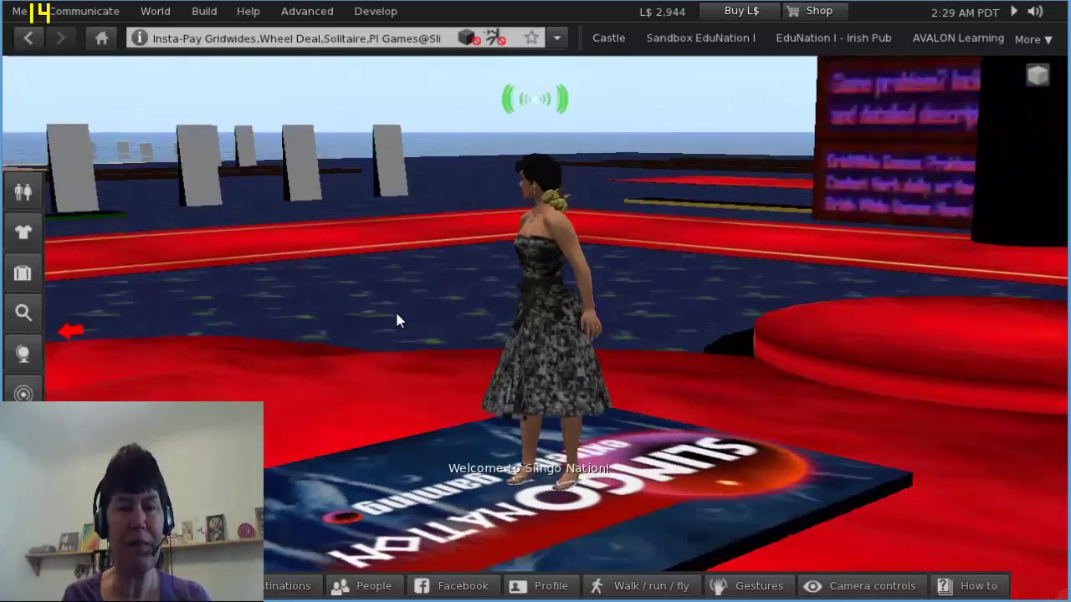
key(Left)
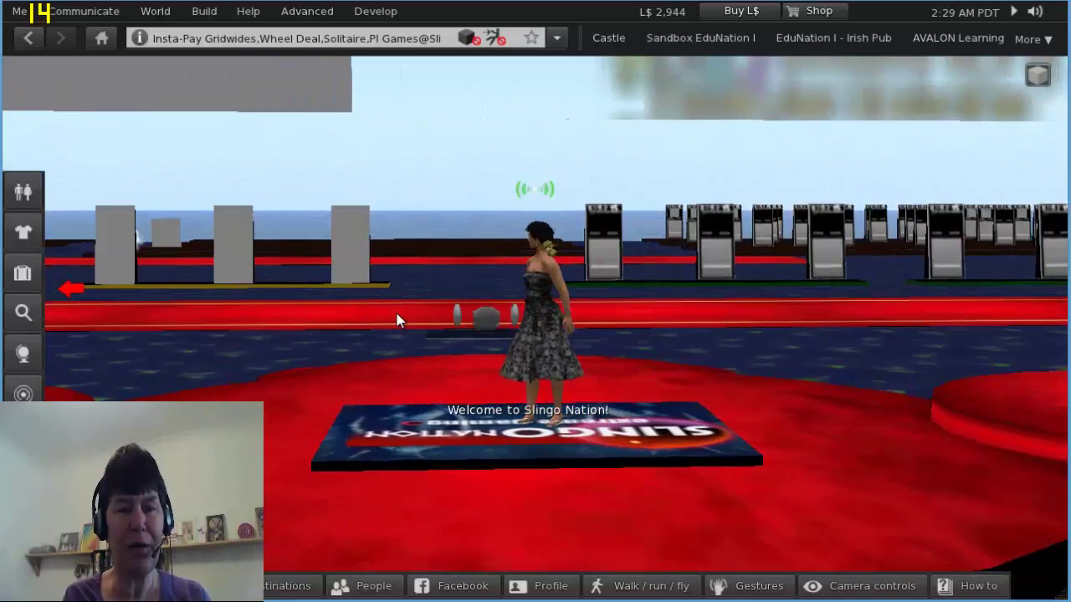
key(Left)
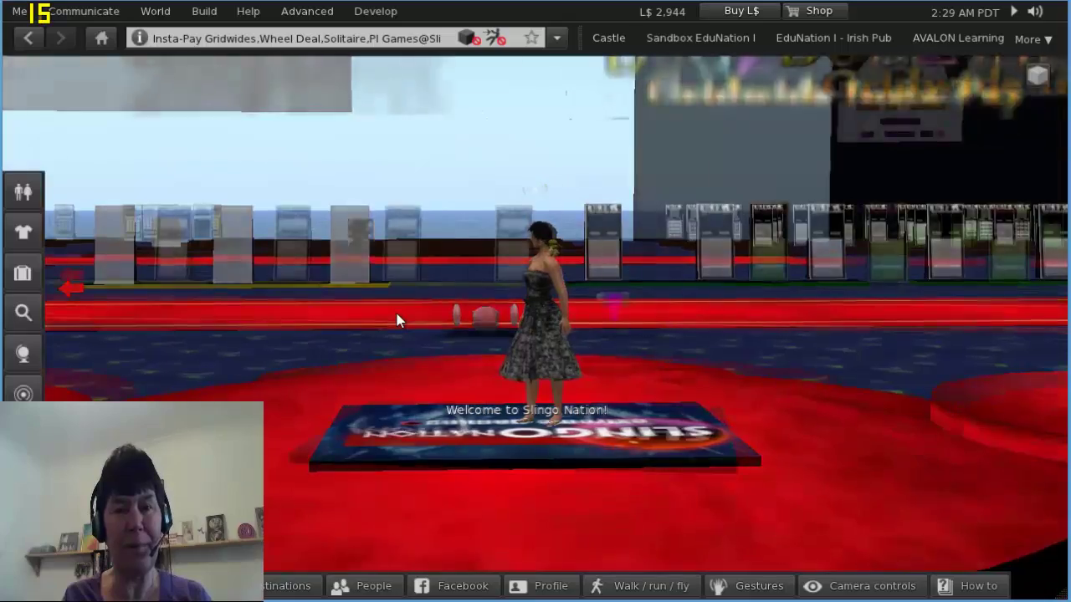
key(Left)
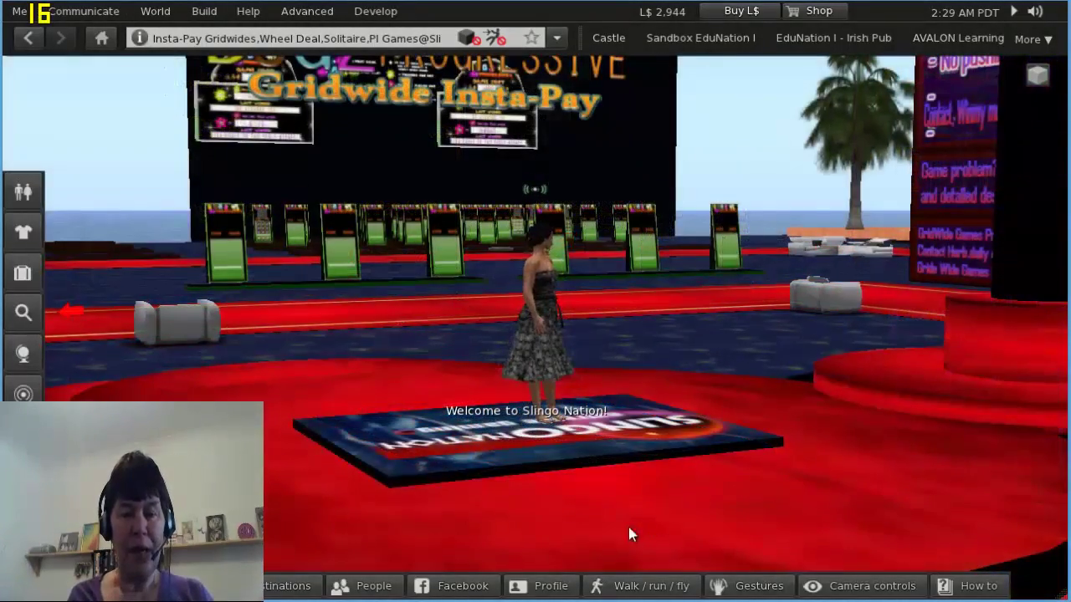
Step: Find "edunation" on the world map and teleport to the EduNation region at about 198, 137
click(162, 16)
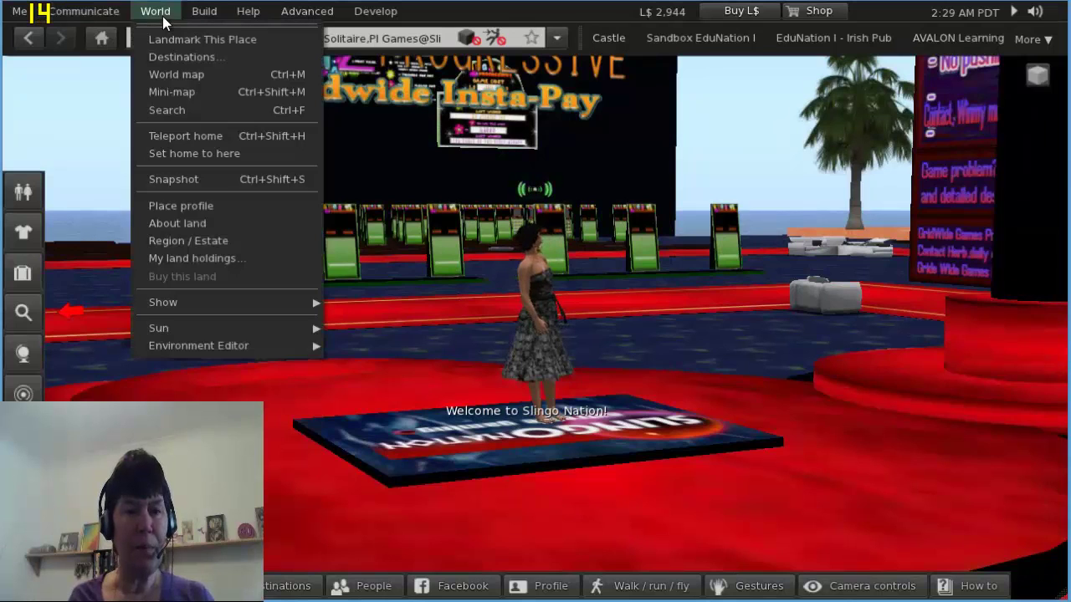
click(175, 74)
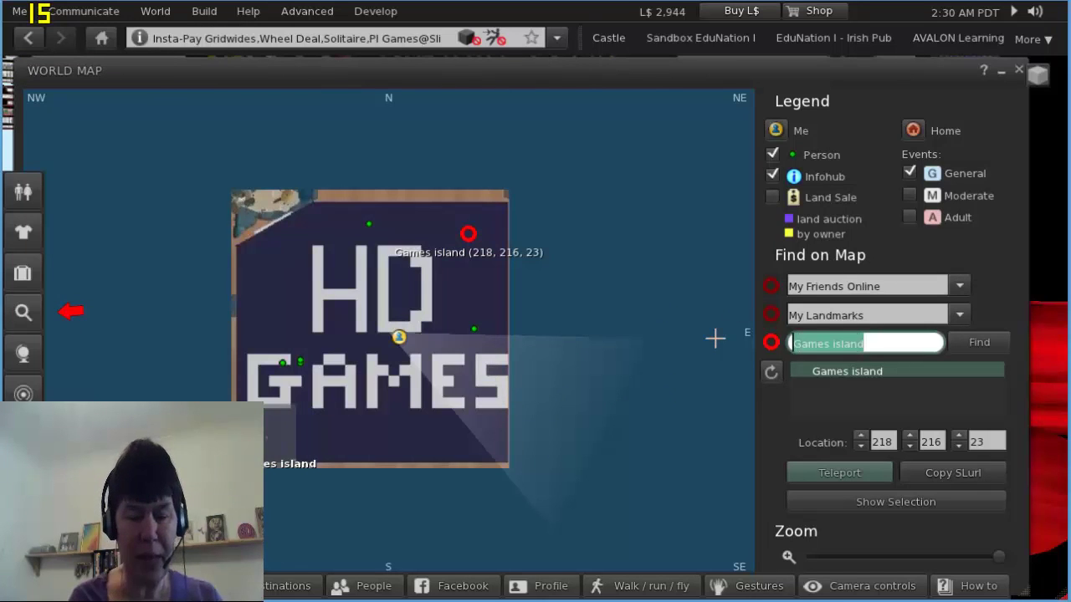
text(edunation)
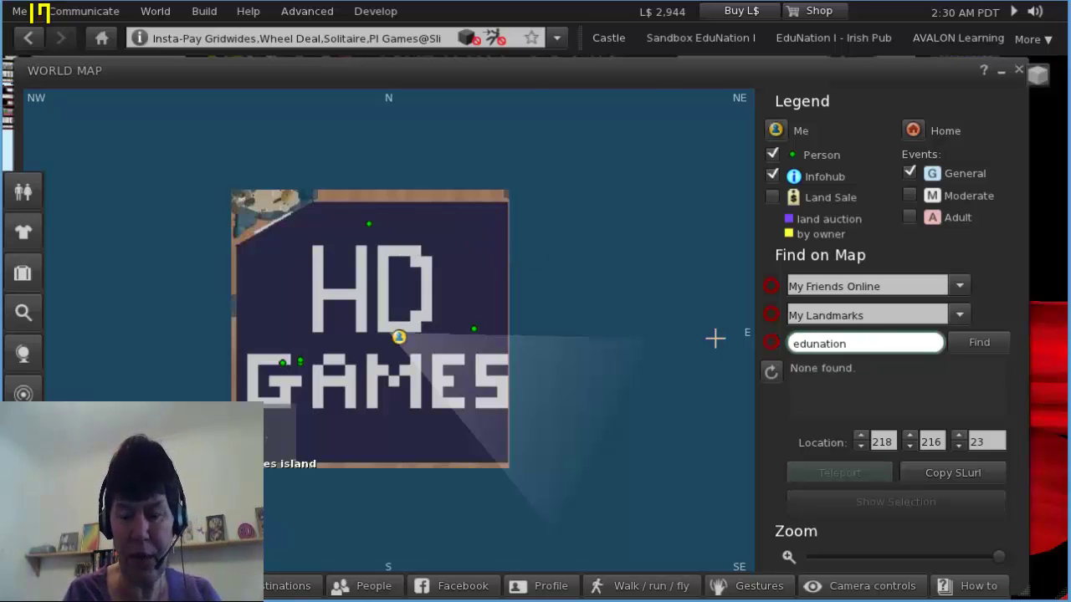
key(Return)
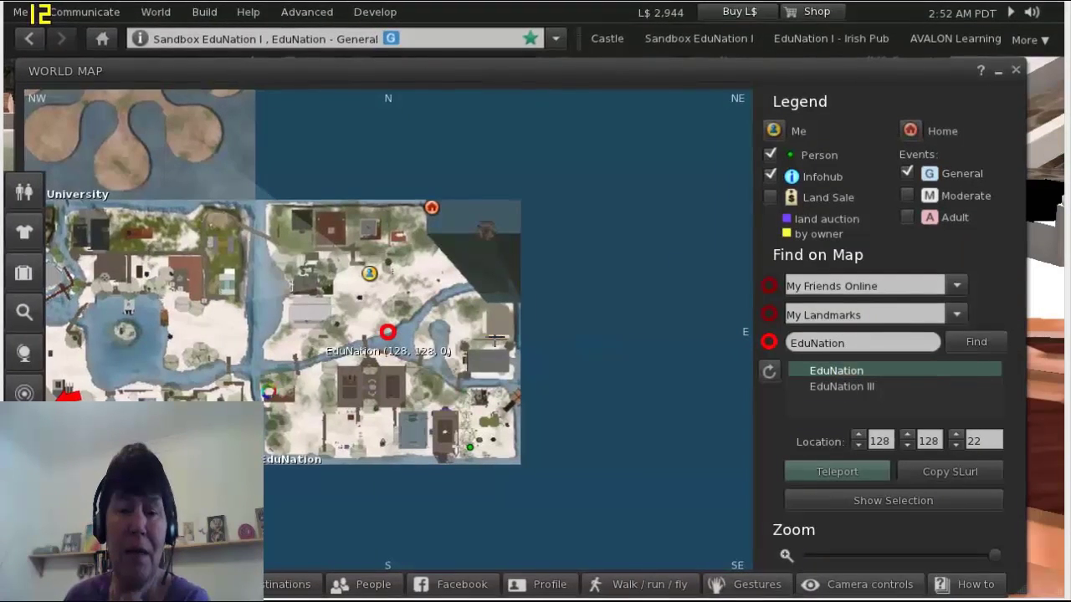
click(457, 323)
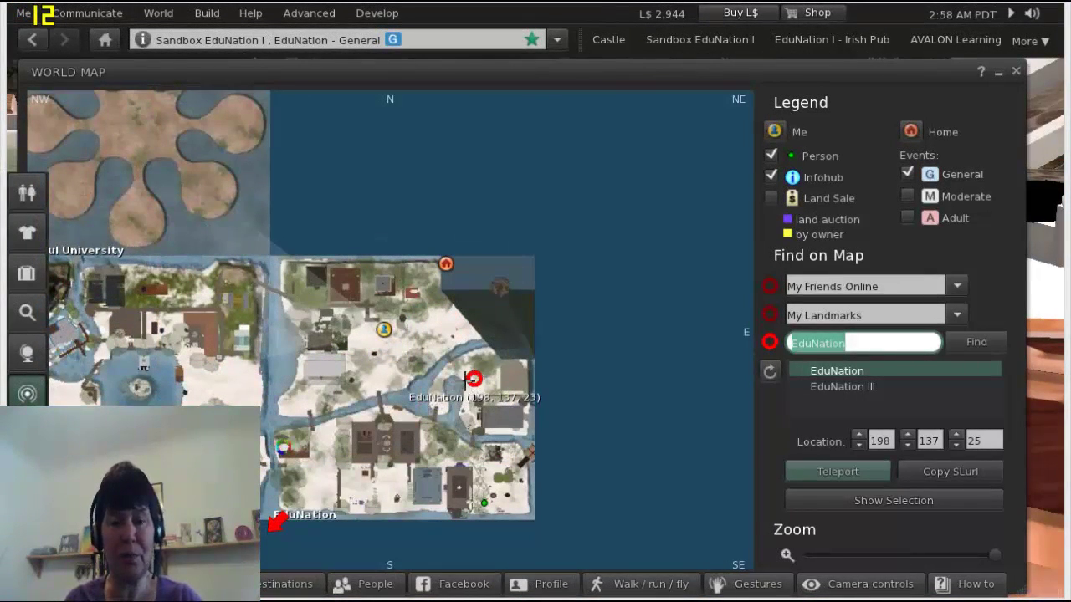
double_click(474, 379)
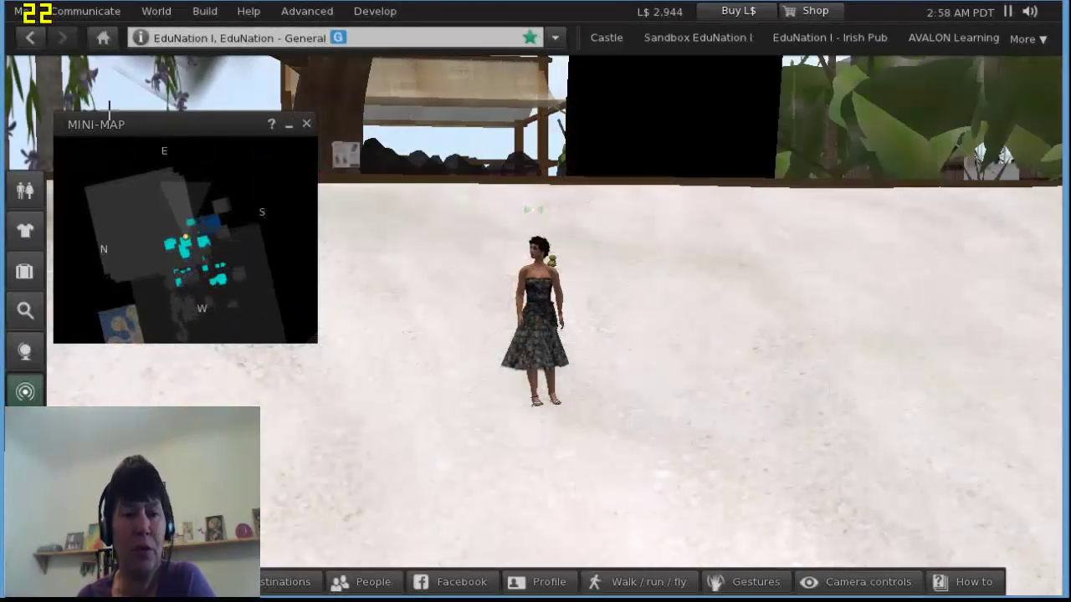
Step: Copy the SLurl of the current EduNation location from the world map, and close the map
click(159, 12)
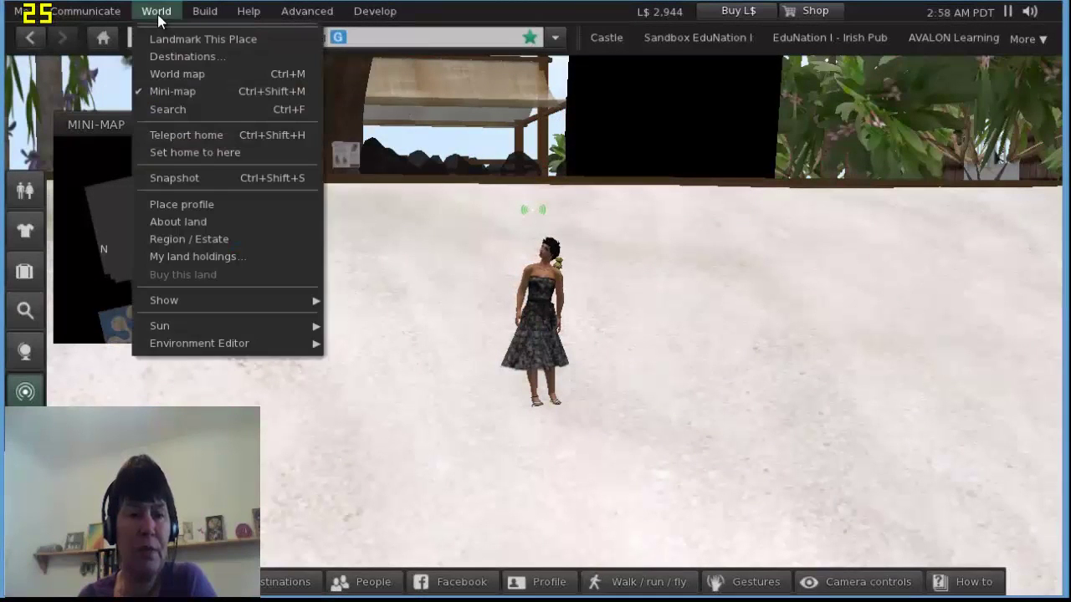
click(176, 75)
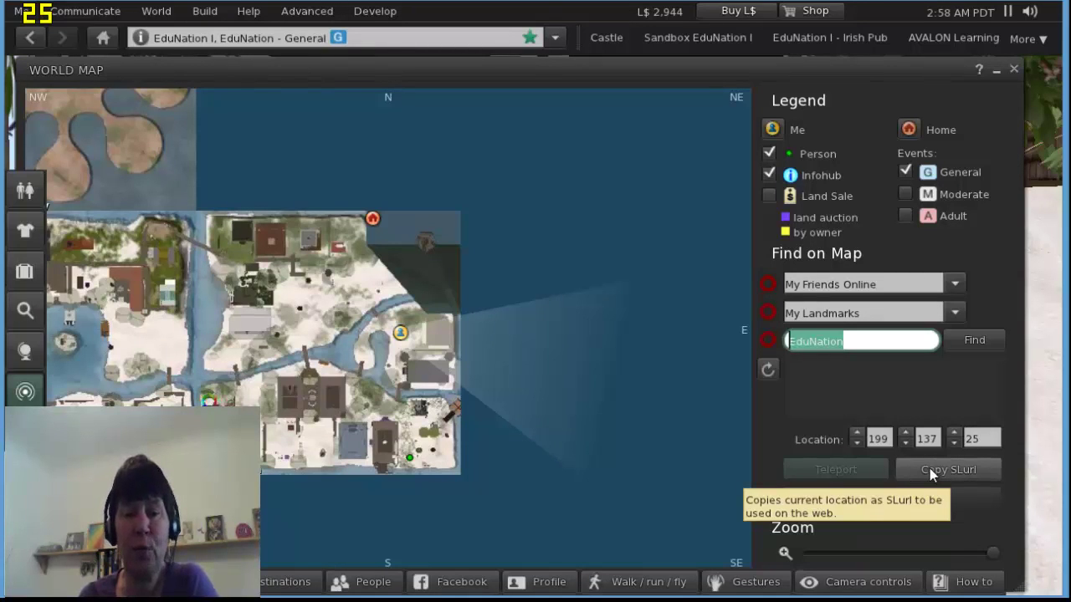
click(930, 469)
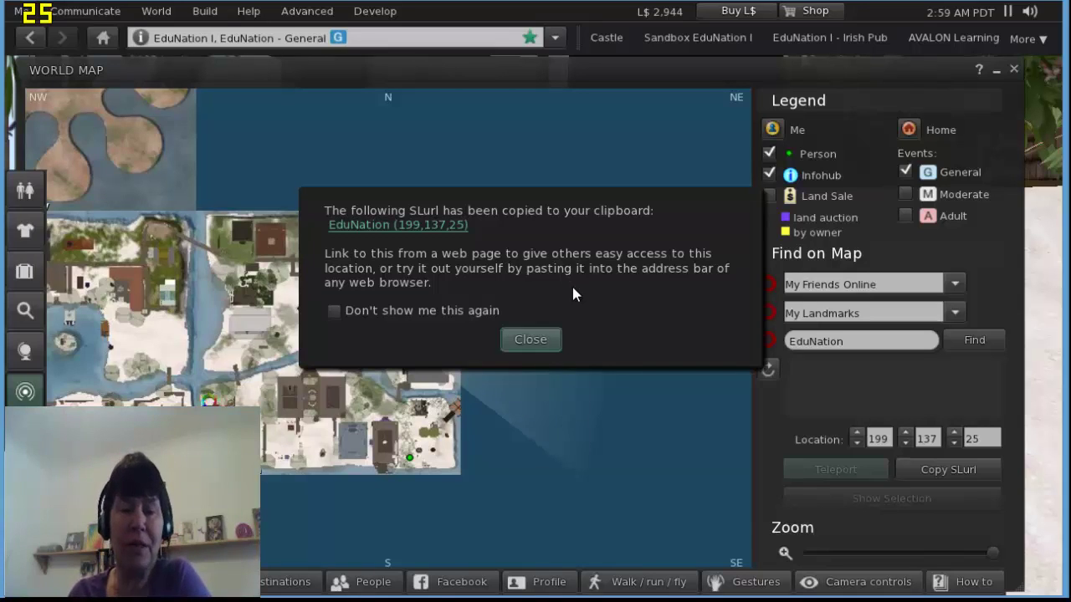
click(535, 345)
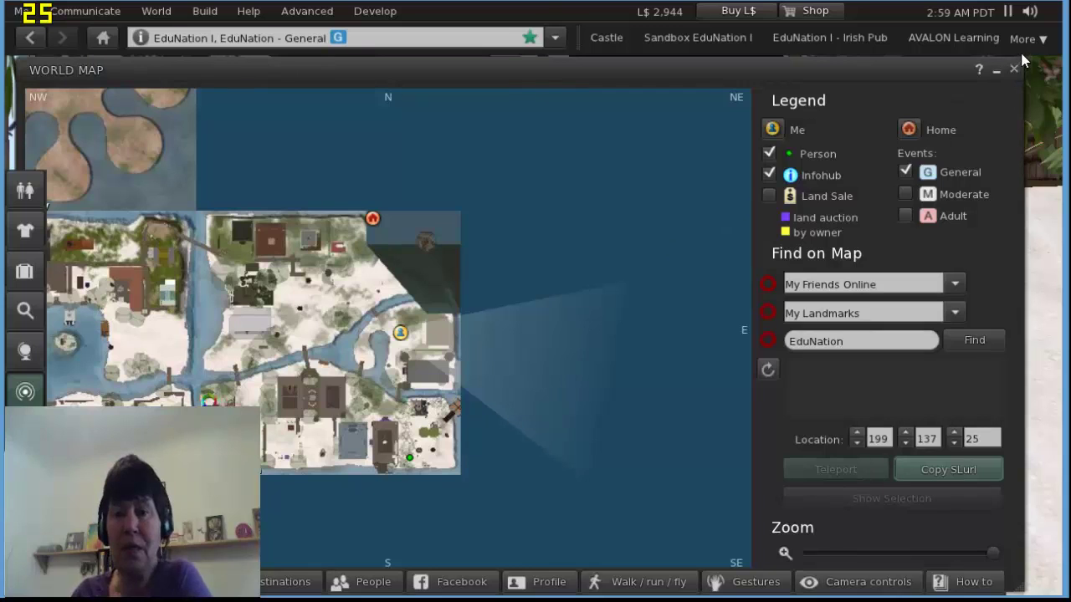
click(1015, 70)
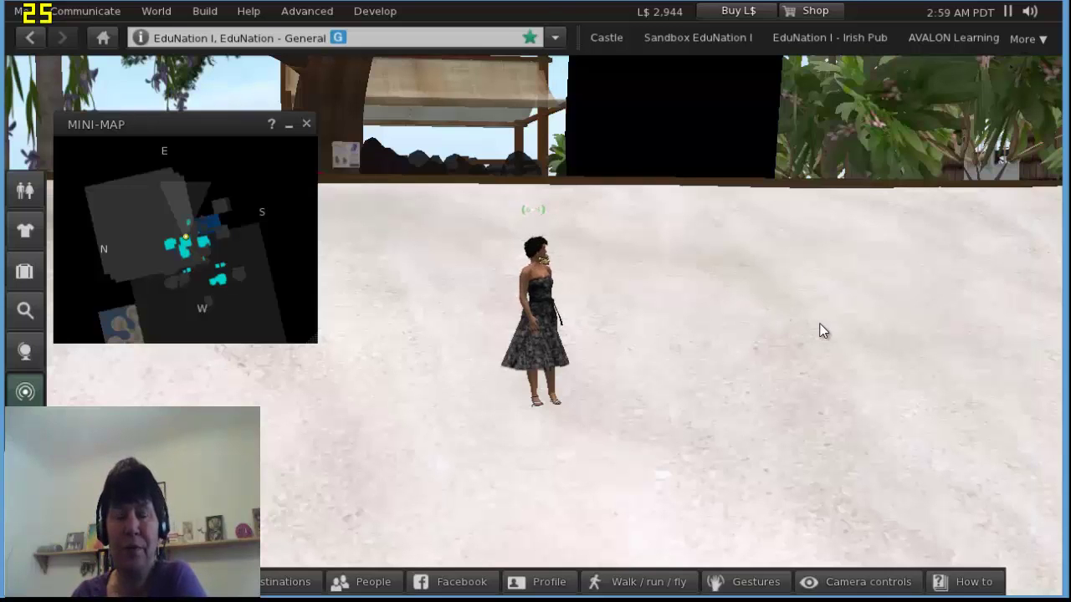